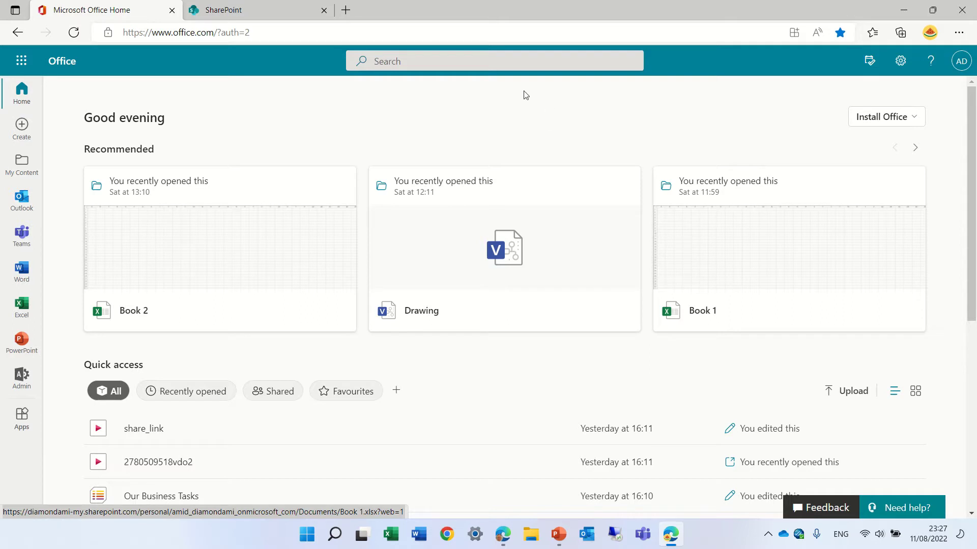
Step: Launch SharePoint in a new tab from the Office Home app launcher
left_click(17, 71)
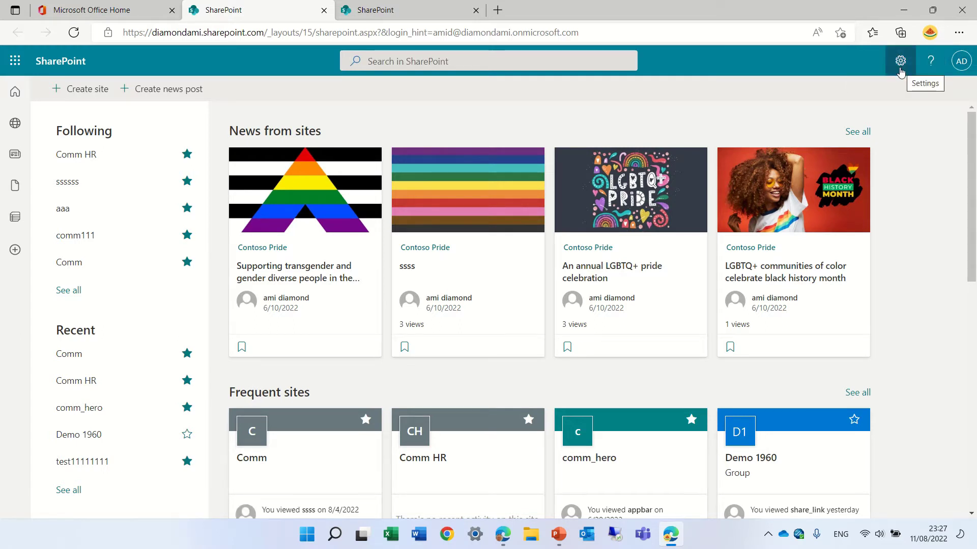
Step: Open Email notification settings from SharePoint's Settings gear menu
left_click(900, 61)
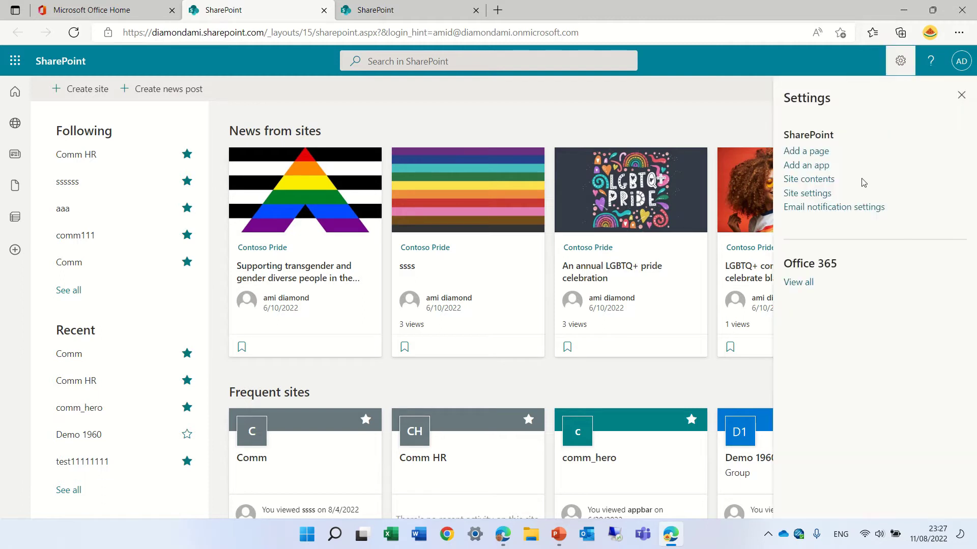
left_click(855, 215)
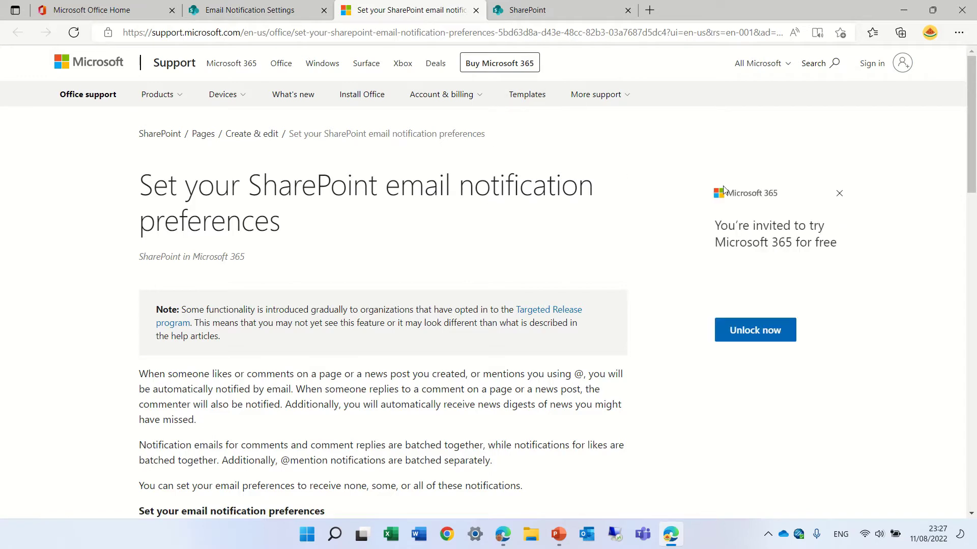
Step: Skim the notification preferences support article, then return to SharePoint's email notification settings page
left_click_drag(972, 113, 946, 188)
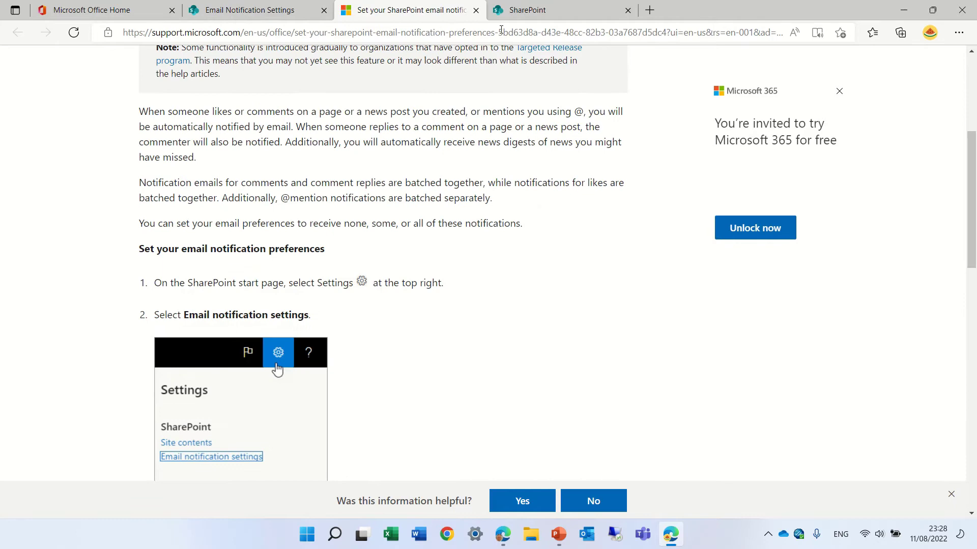
left_click(548, 15)
left_click(285, 12)
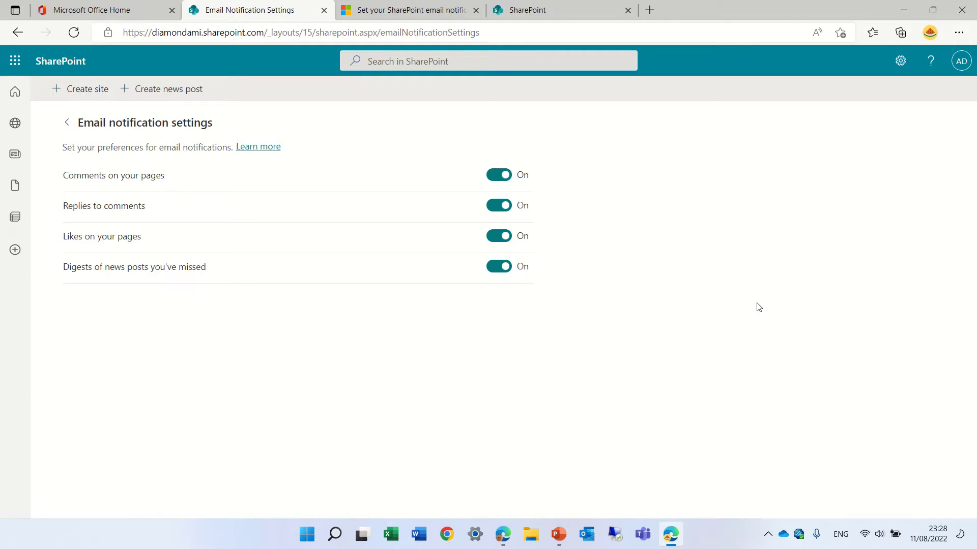
left_click(501, 182)
left_click(501, 181)
left_click(505, 179)
left_click(506, 180)
Step: Create a new page from the Visual template on the Demo 1960 site
left_click(547, 10)
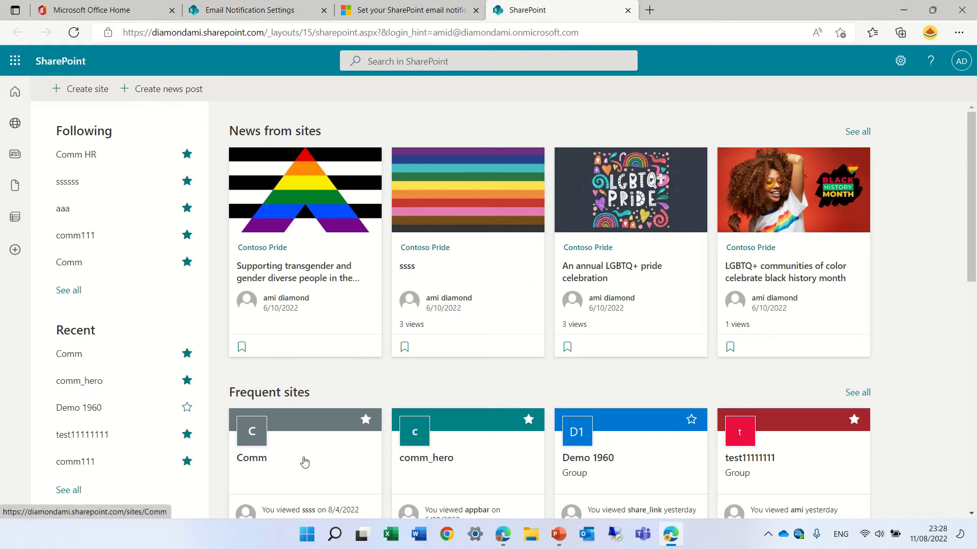
left_click(605, 460)
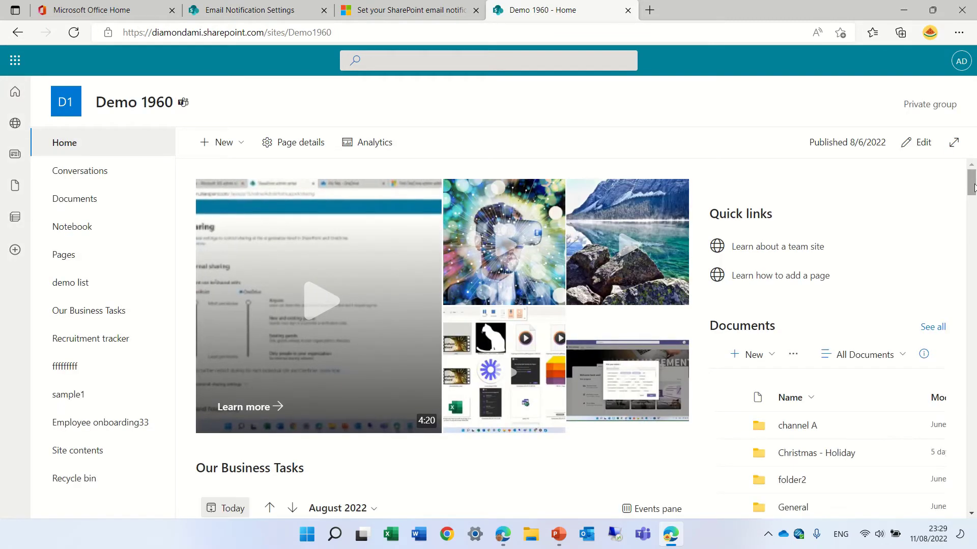
scroll(948, 506, "down", 15)
scroll(952, 331, "up", 15)
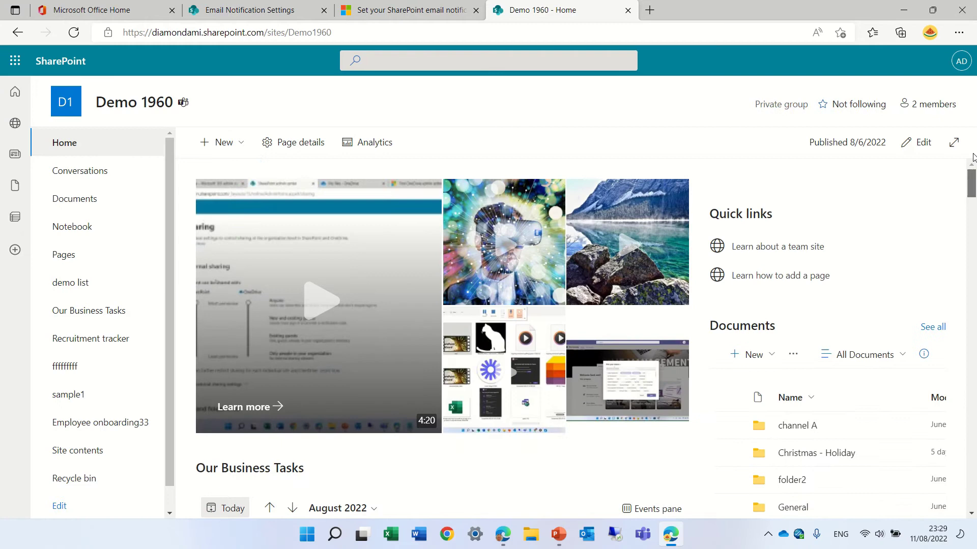
left_click(220, 144)
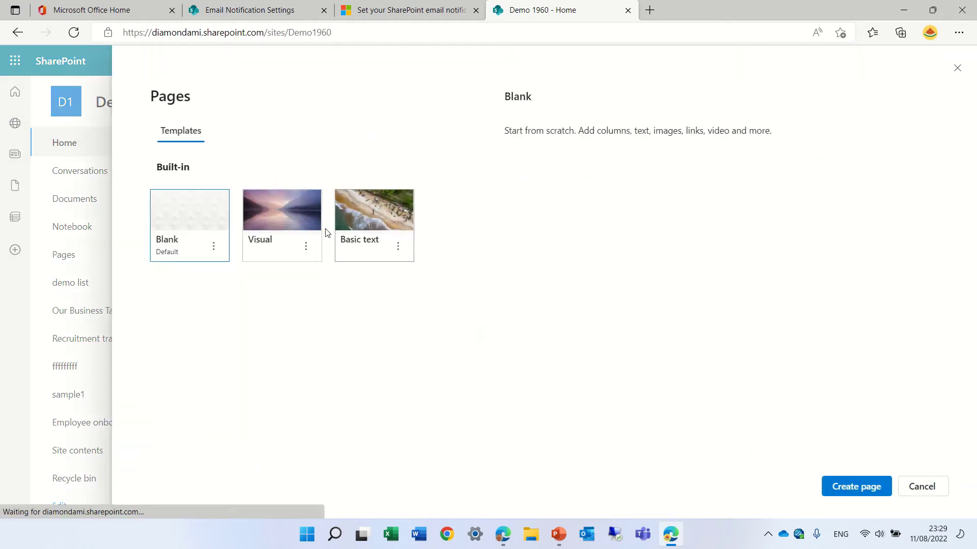
left_click(275, 209)
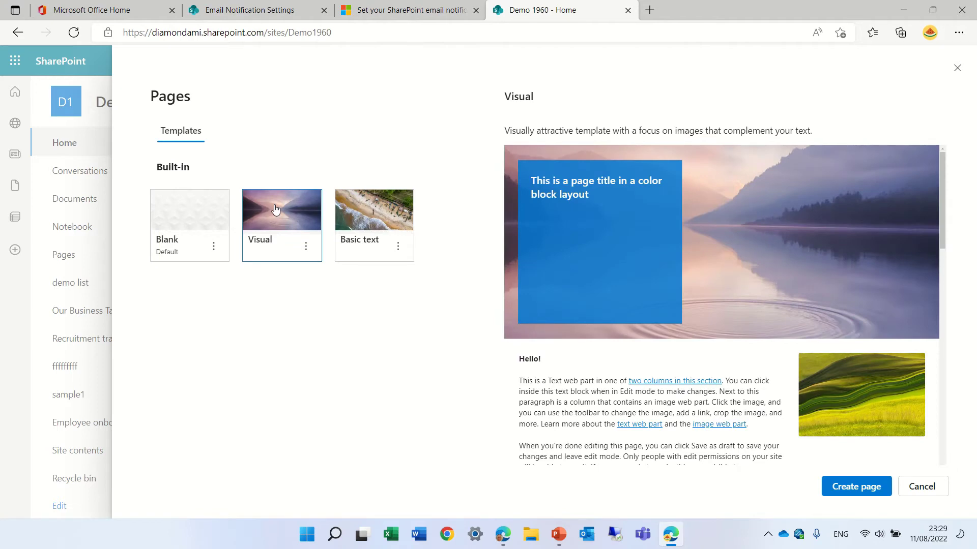
left_click(871, 487)
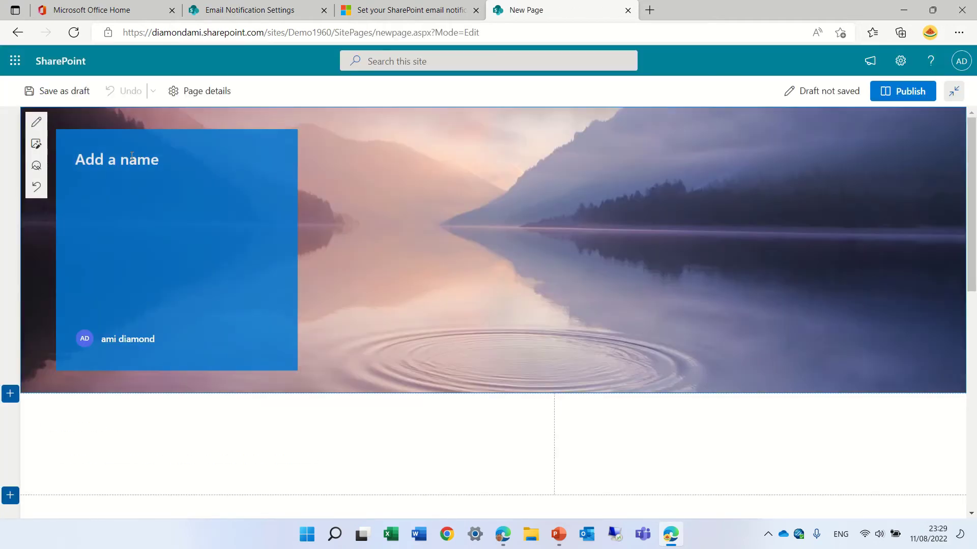
Step: Enter 'test111' as the page title and publish the page
type("test11")
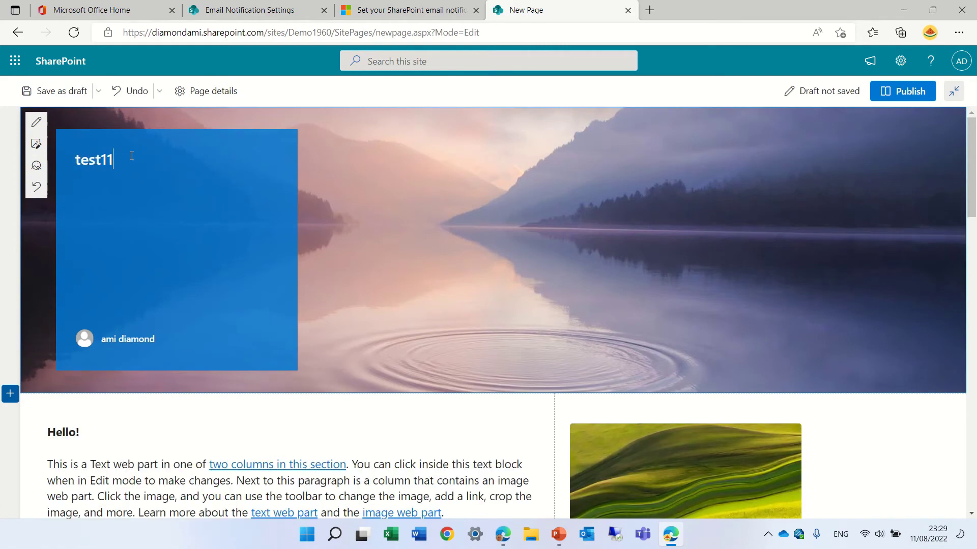
type("1")
left_click_drag(975, 170, 957, 501)
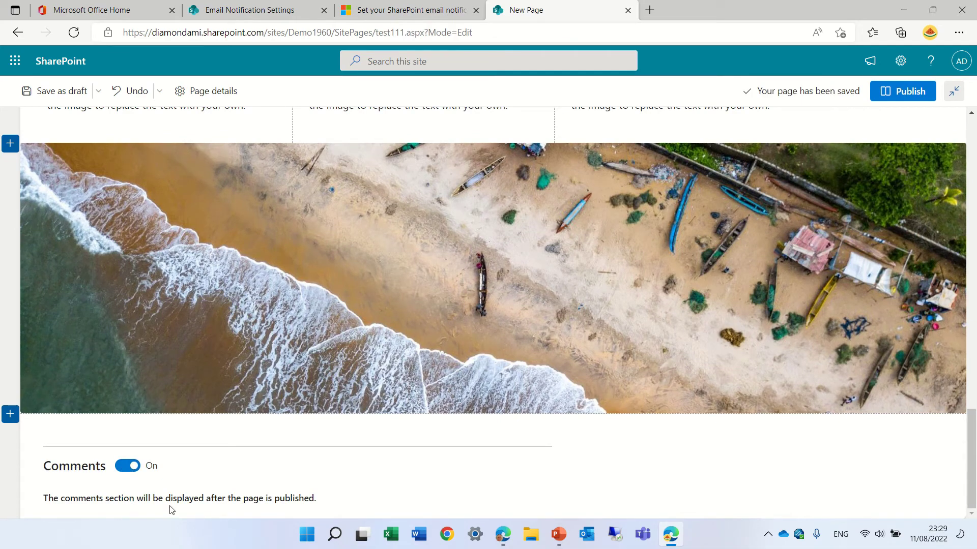
left_click(911, 95)
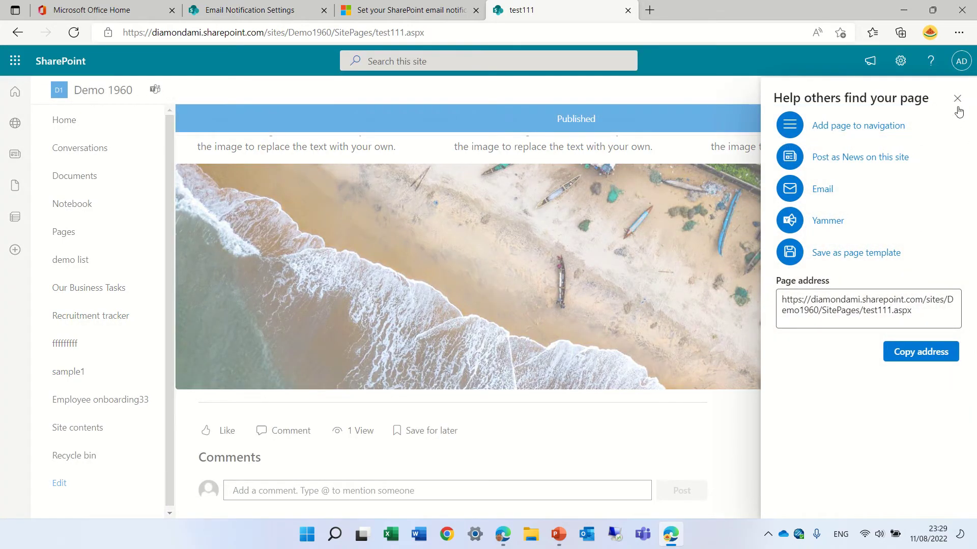
Step: Dismiss the promotion panel, like the page, and post the comment 'nice job'
left_click(957, 106)
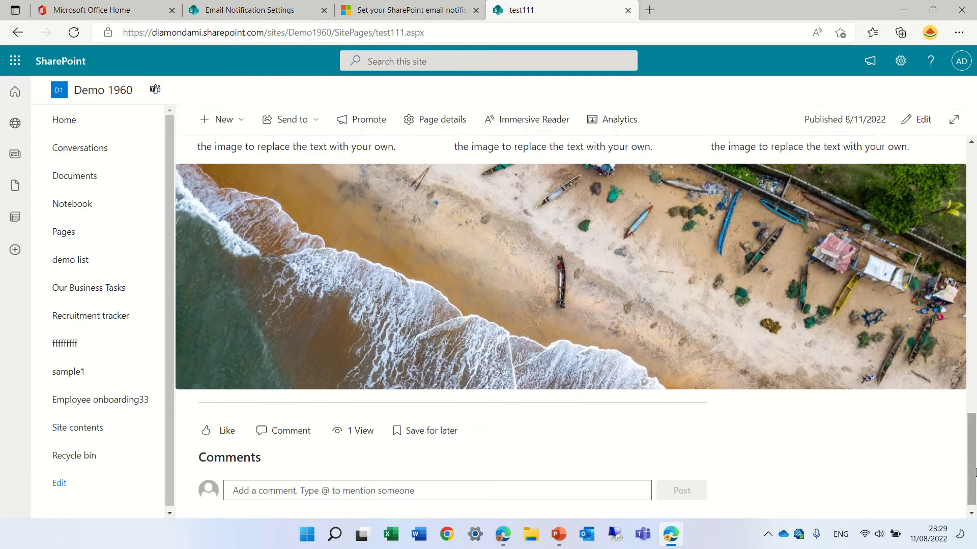
scroll(917, 491, "down", 15)
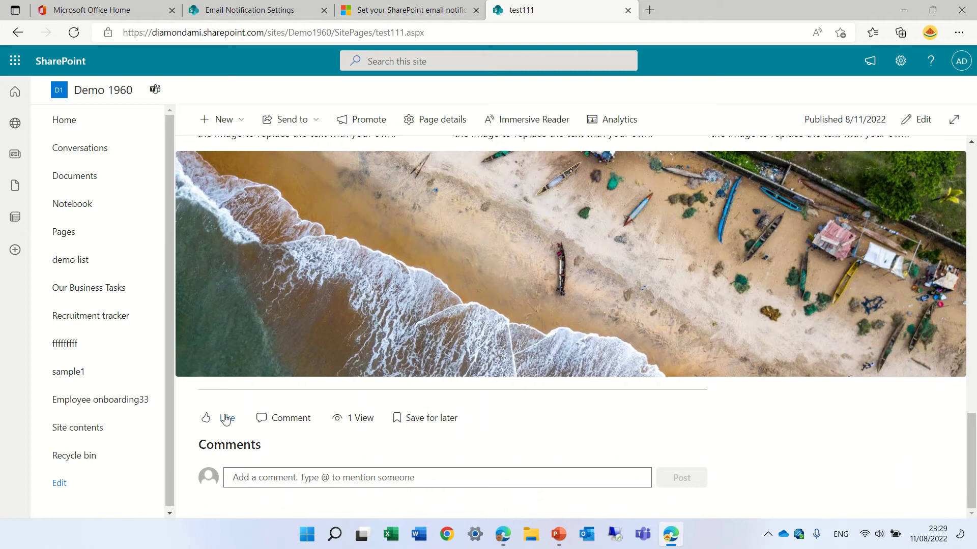
left_click(226, 419)
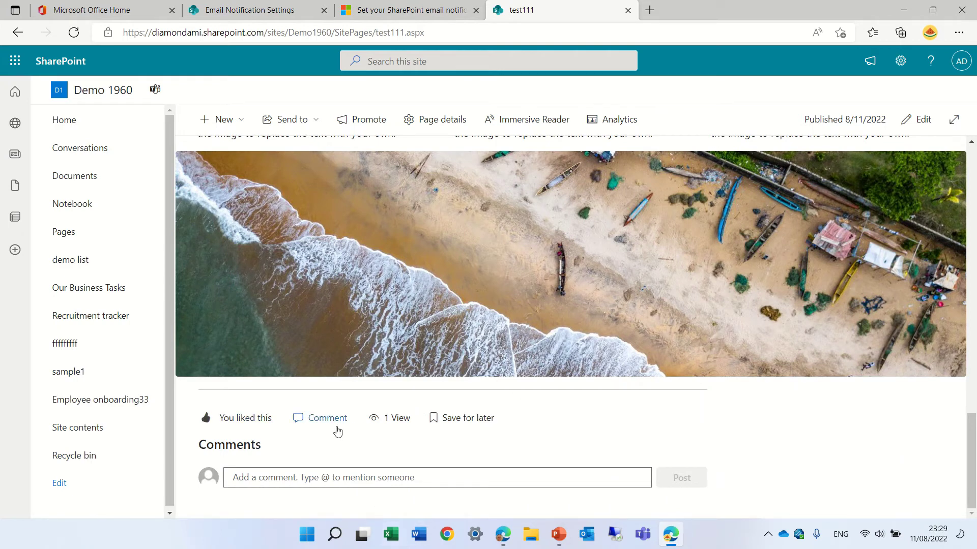
left_click(344, 482)
type("nice ")
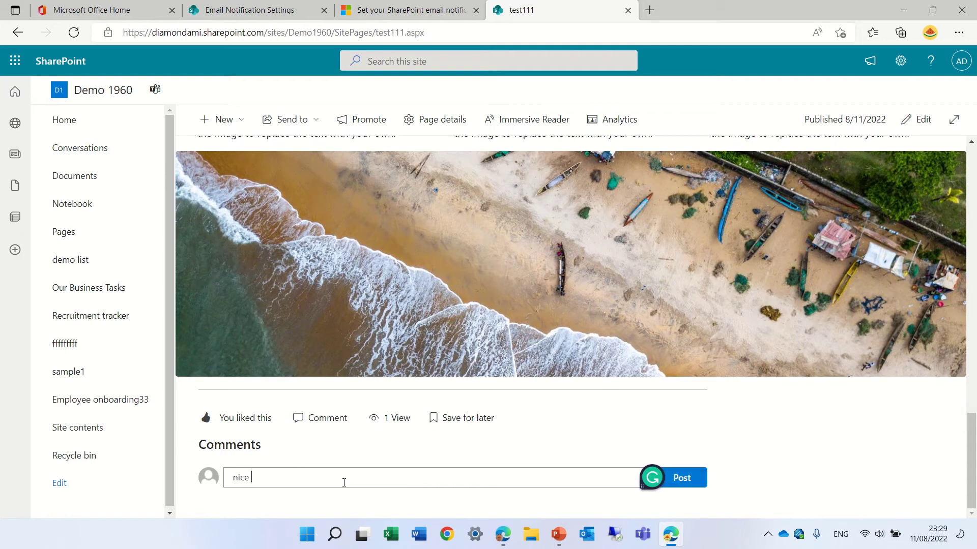
type("job")
left_click(699, 484)
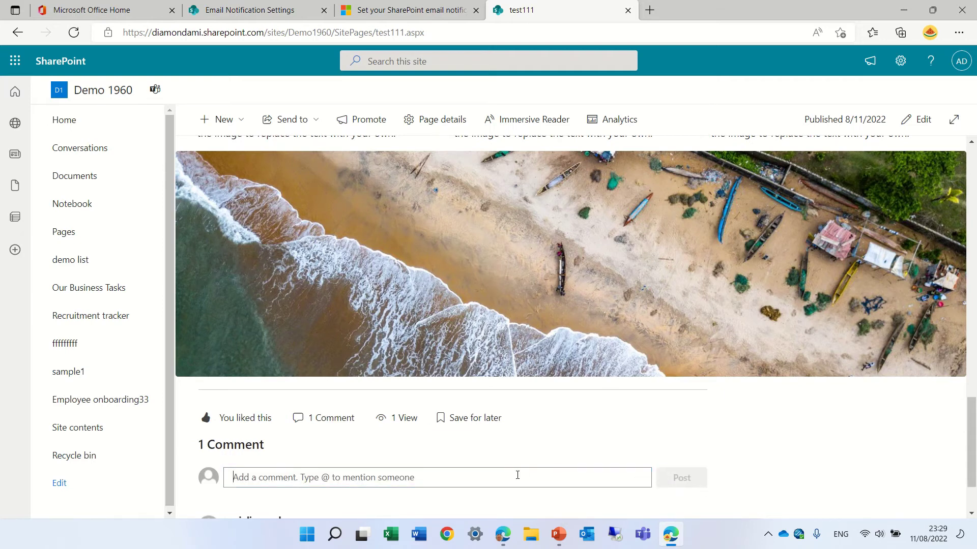
left_click(499, 476)
type("@alex")
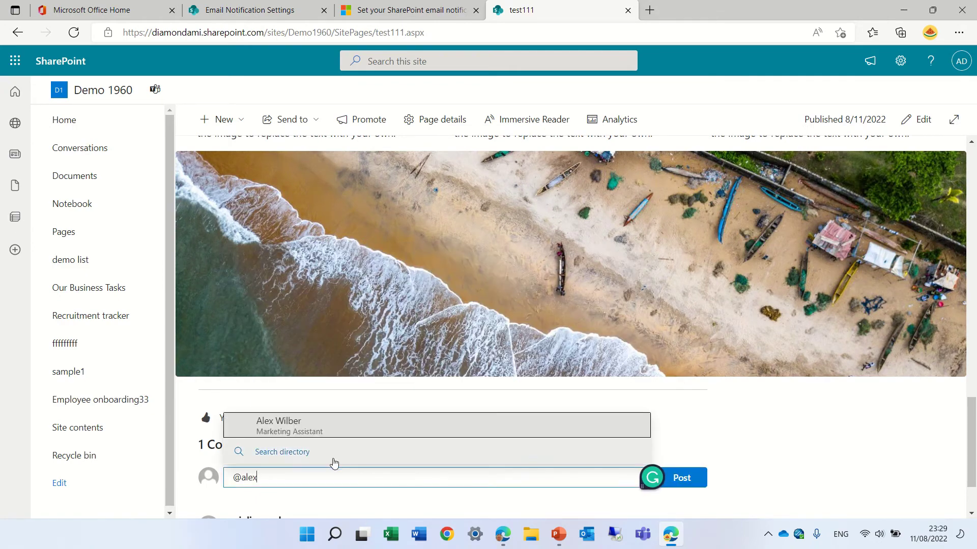
left_click(286, 433)
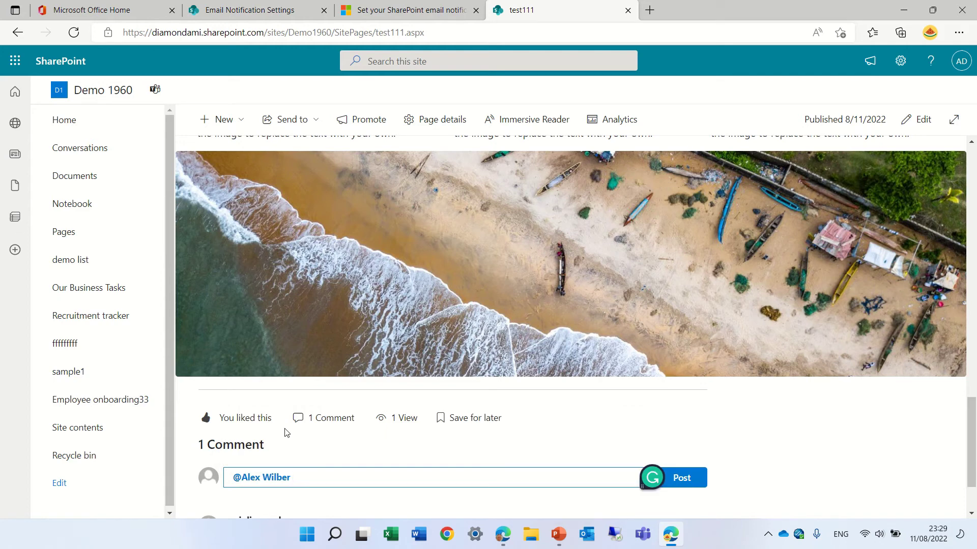
type("check this out")
left_click(690, 482)
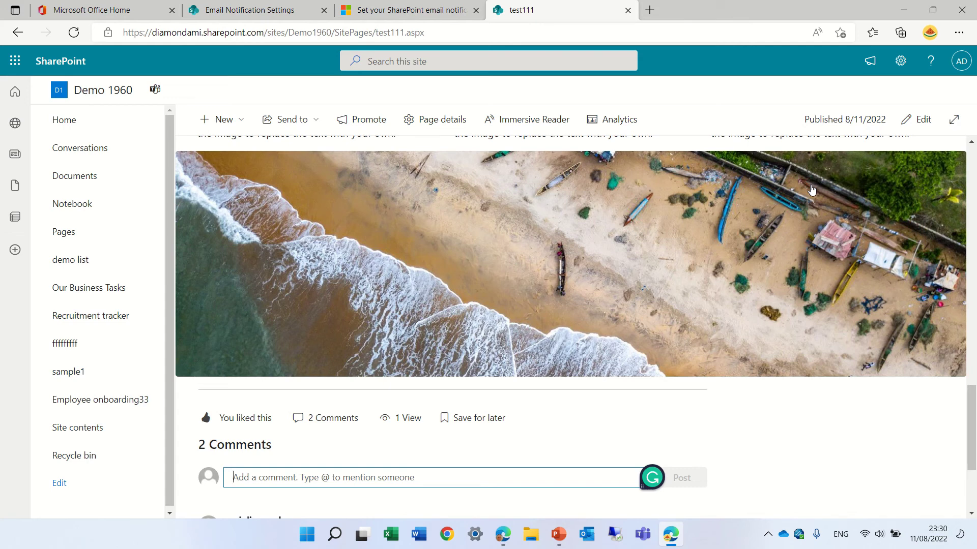
Step: Go back to the Office Home tab and show the list of Office apps
mouse_move(585, 15)
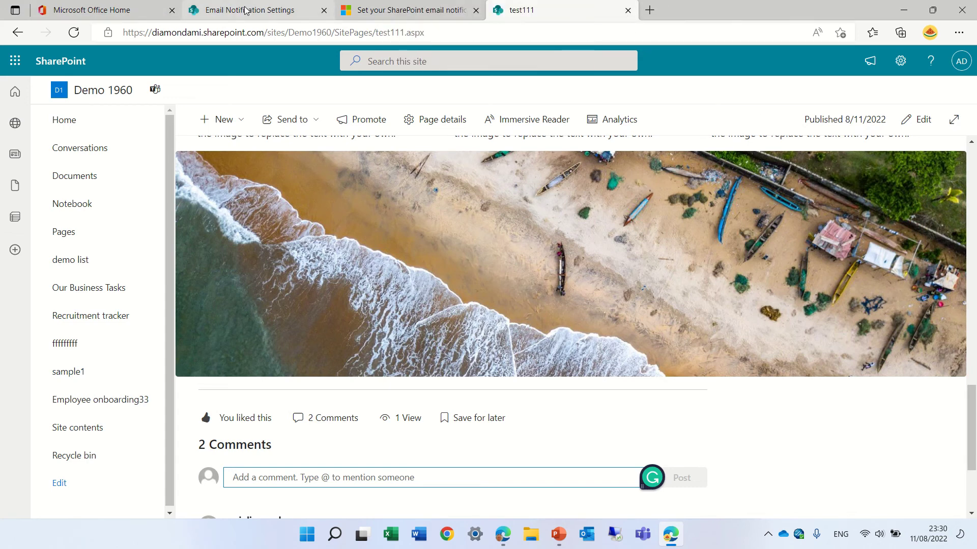
left_click(102, 10)
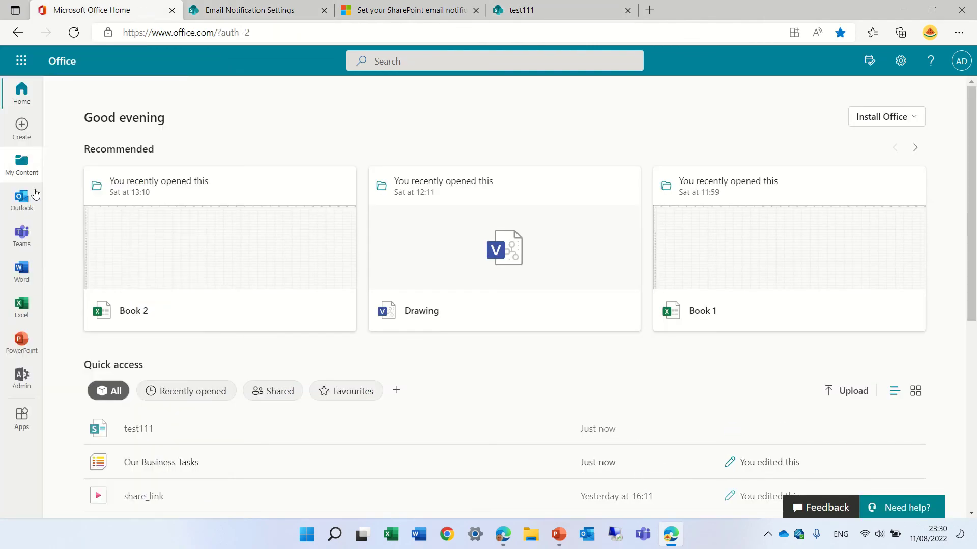
left_click(21, 61)
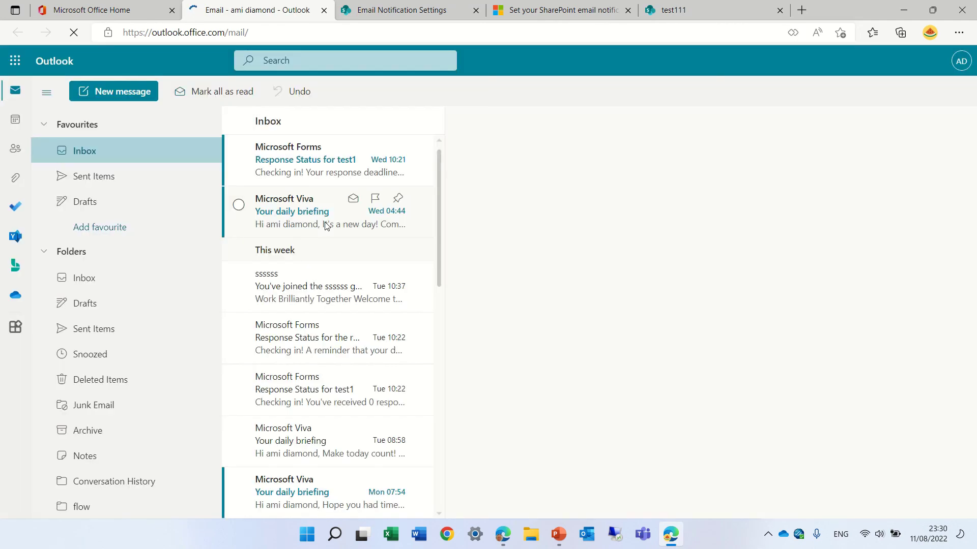
Step: Read the newest Inbox message, Microsoft Forms' 'Response Status for test1'
left_click(319, 162)
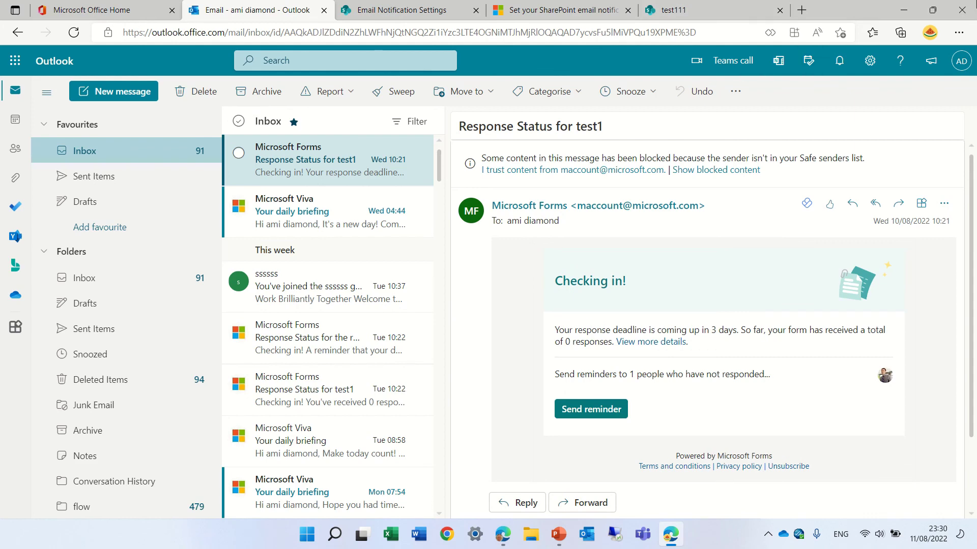
mouse_move(501, 4)
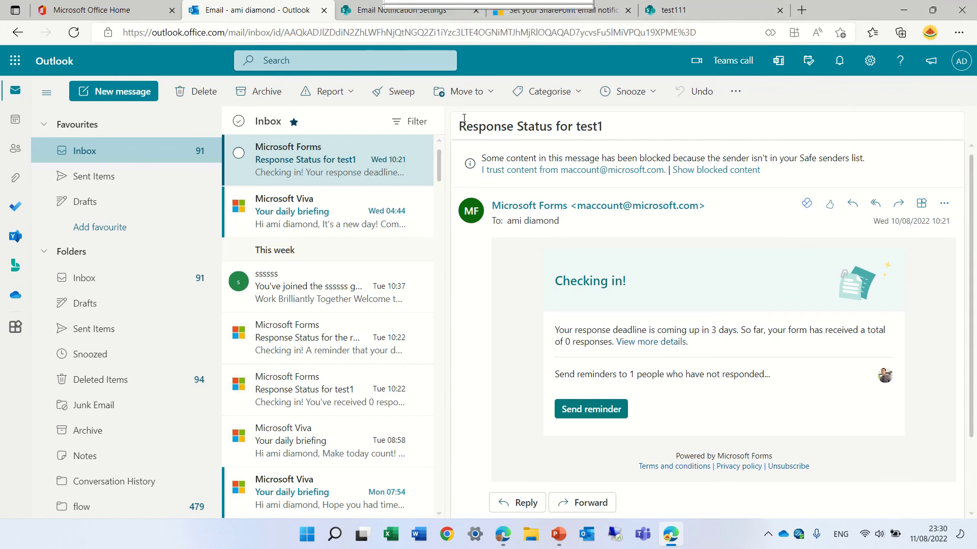